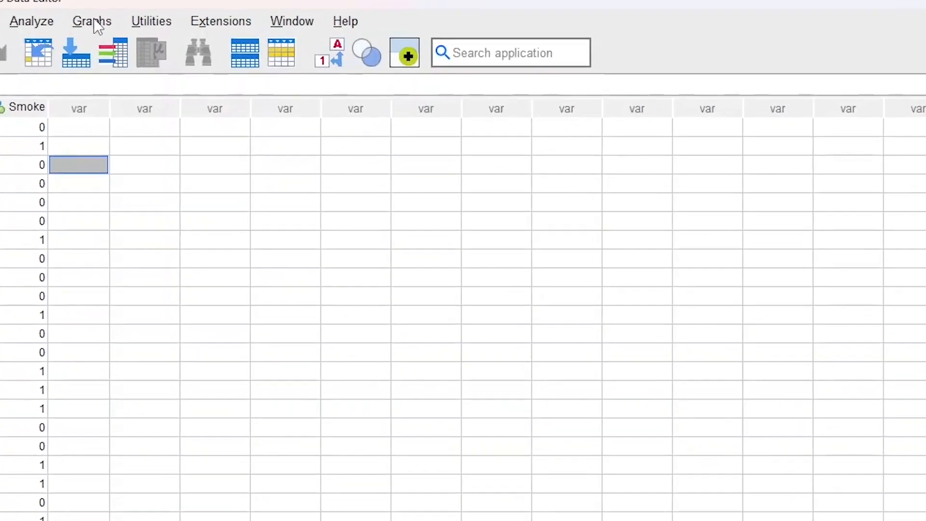
- Create a simple scatterplot with vital capacity in liters on the Y axis and CT value PCR-test on the X axis, generated through pasted syntax
click(171, 29)
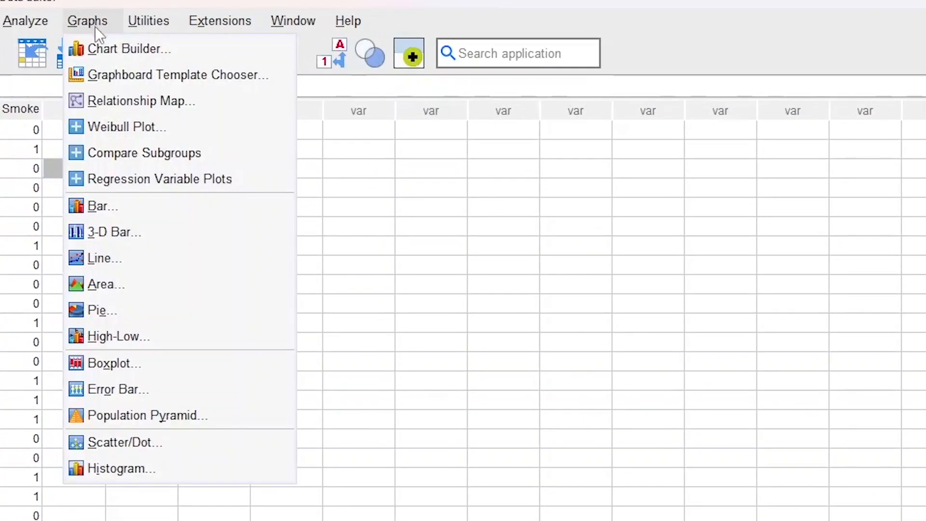
click(164, 444)
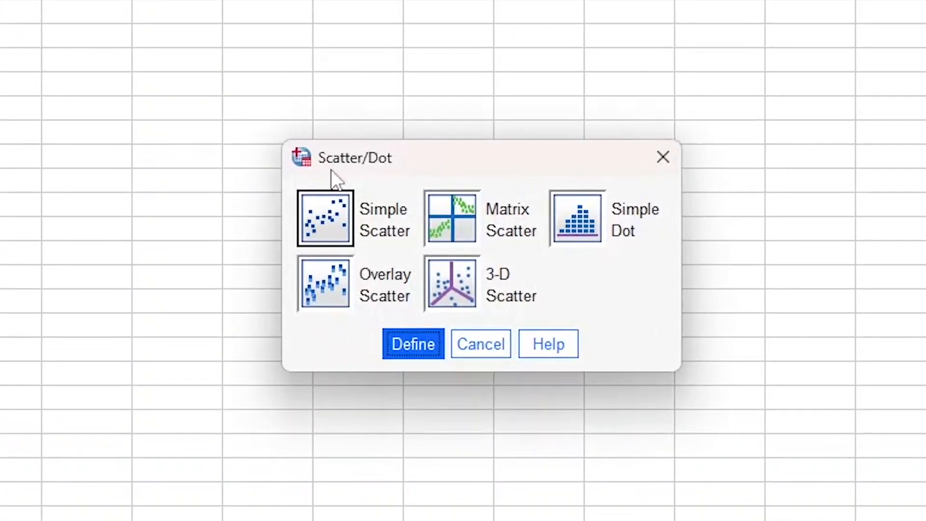
click(337, 219)
click(432, 349)
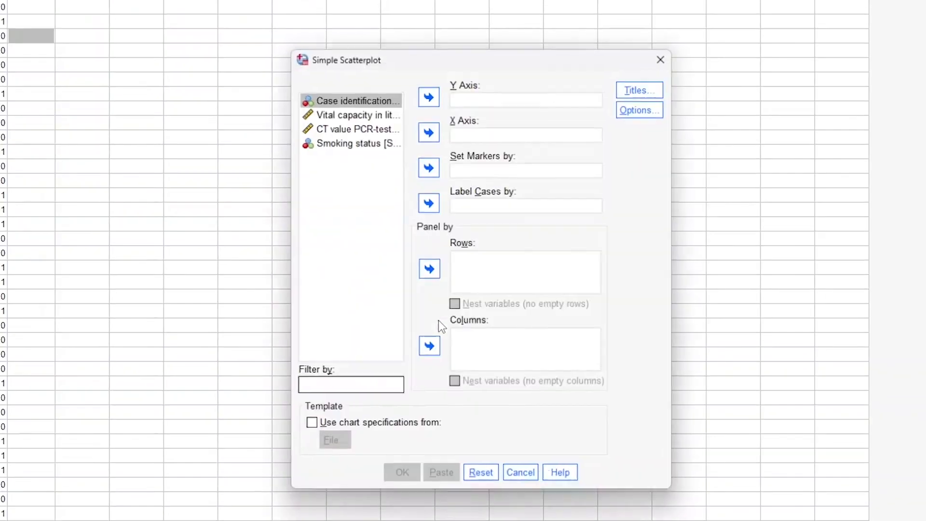
click(362, 113)
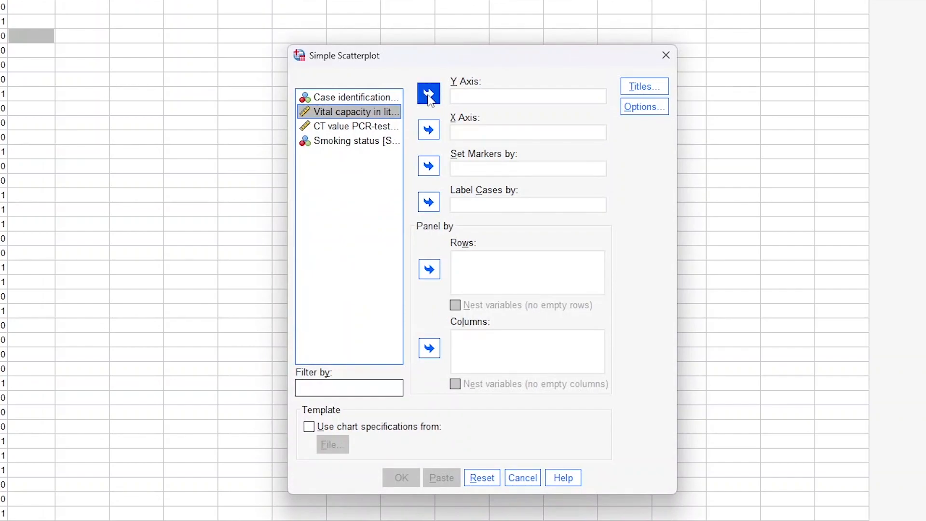
click(429, 94)
click(379, 112)
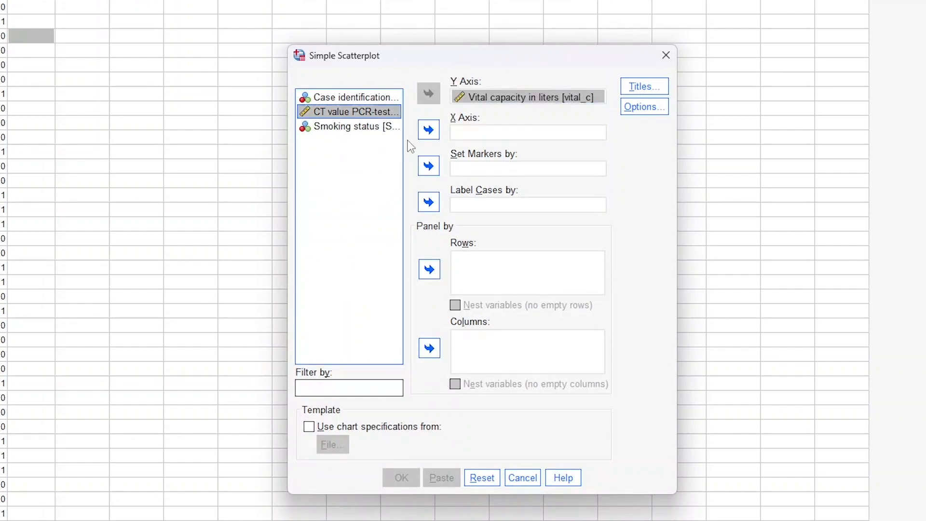
click(432, 134)
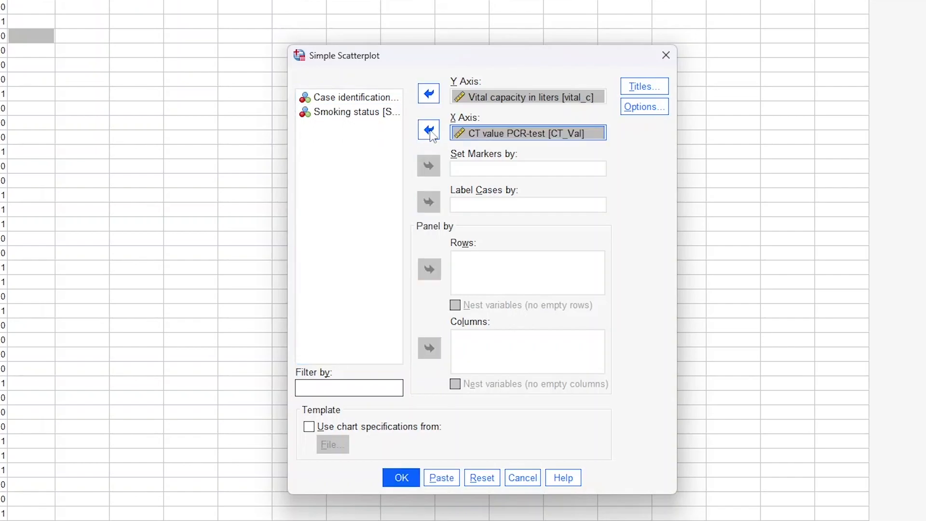
click(441, 477)
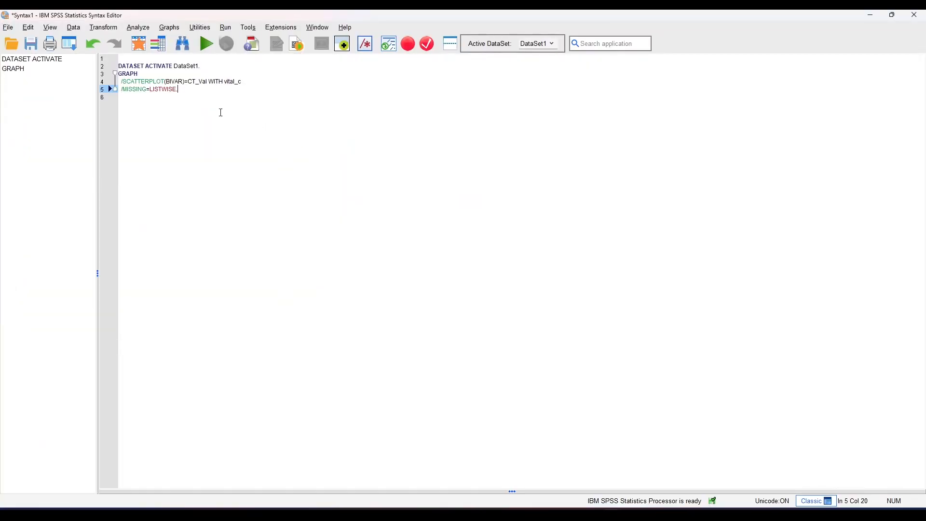
click(207, 44)
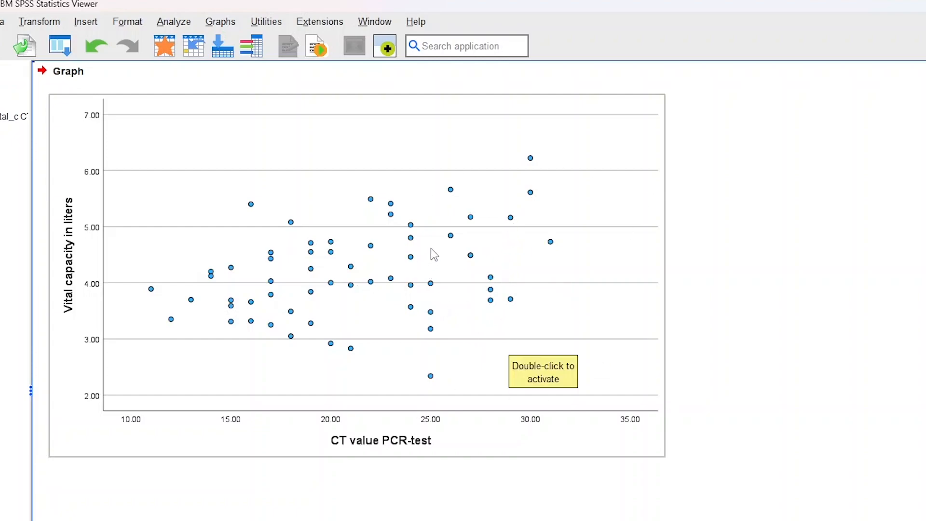
- Add a total fit line to the scatterplot of vital capacity against CT value and close the chart editor
click(449, 278)
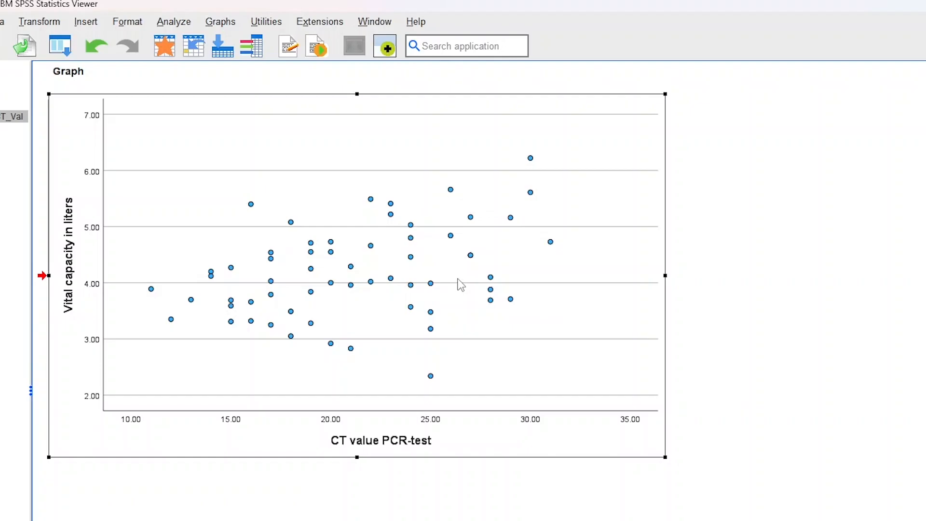
double_click(458, 279)
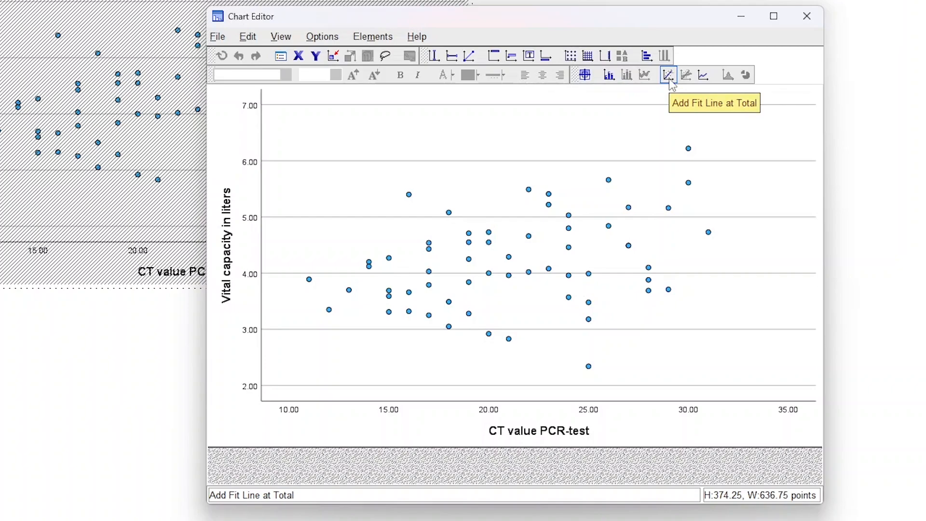
click(669, 79)
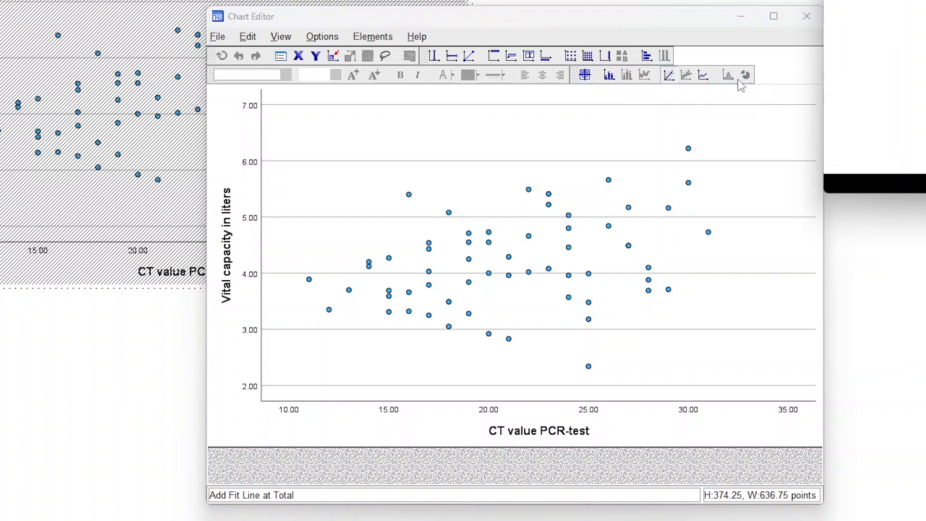
click(923, 180)
click(807, 17)
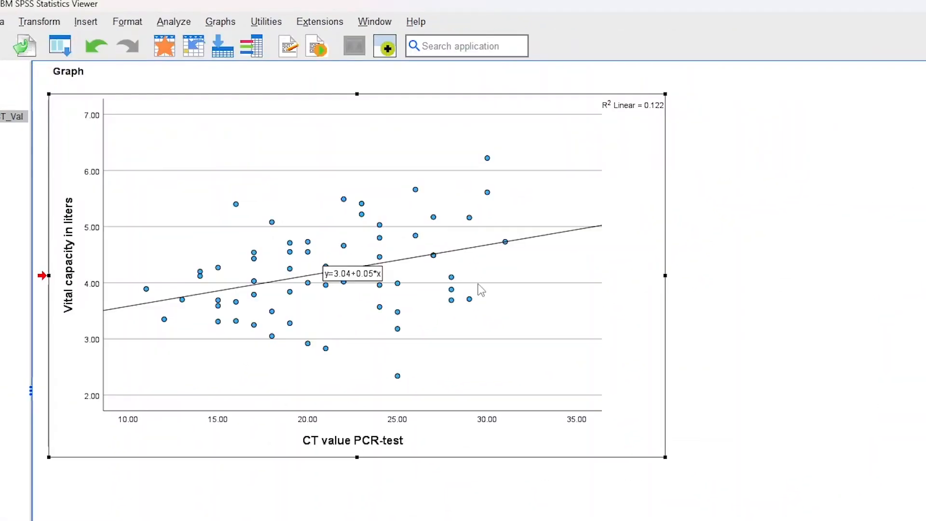
click(857, 366)
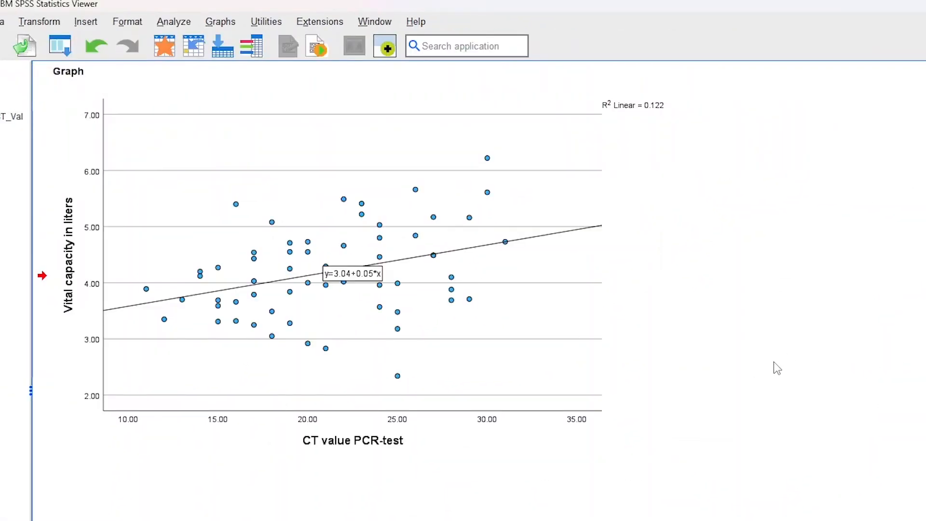
click(391, 293)
click(808, 359)
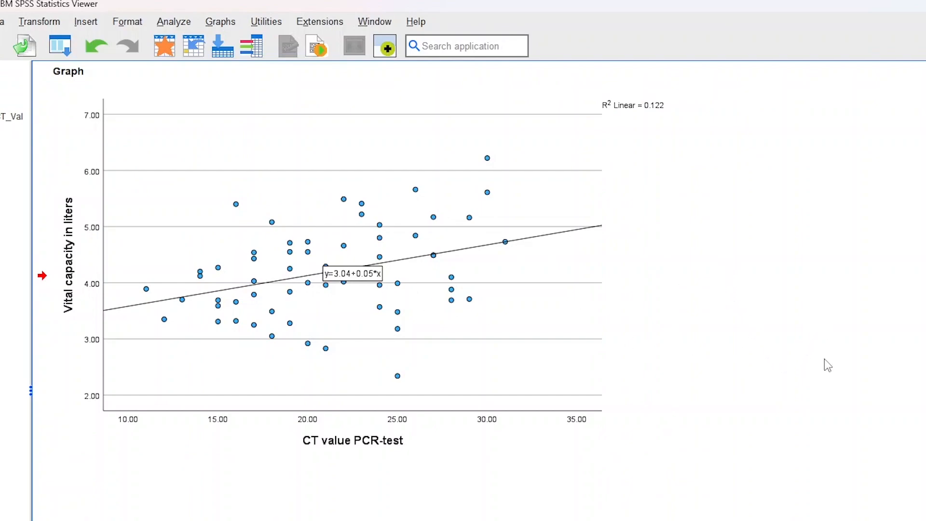
click(479, 277)
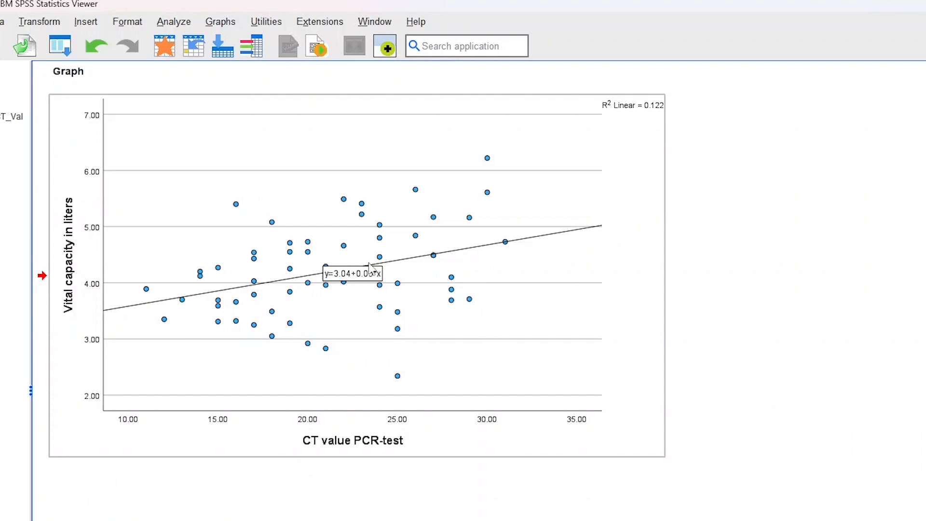
click(916, 251)
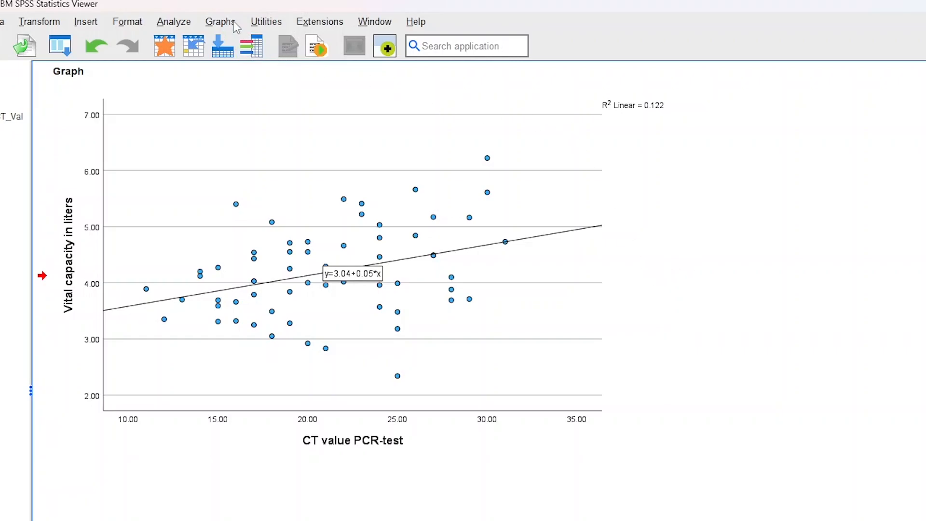
- Create a second simple scatterplot of vital capacity against CT value with markers set by Smoking status, generated through pasted syntax
click(226, 25)
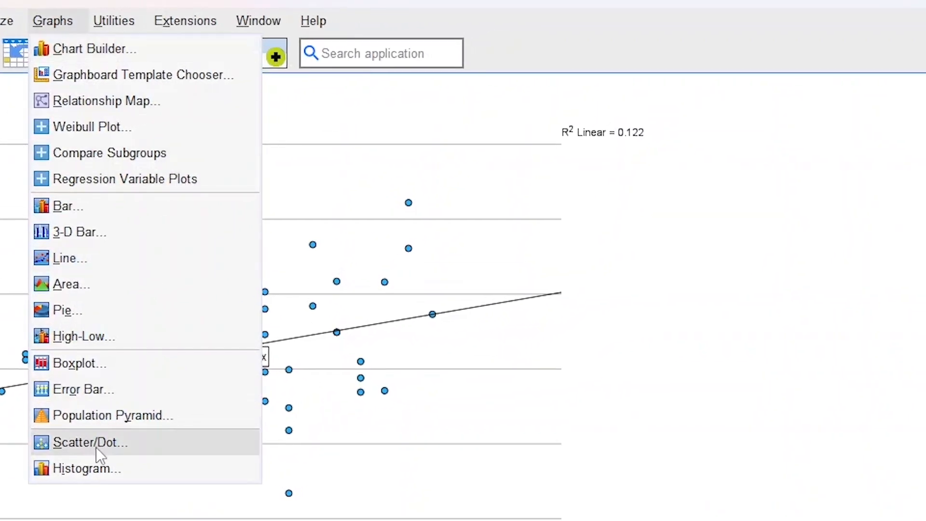
click(244, 347)
click(385, 247)
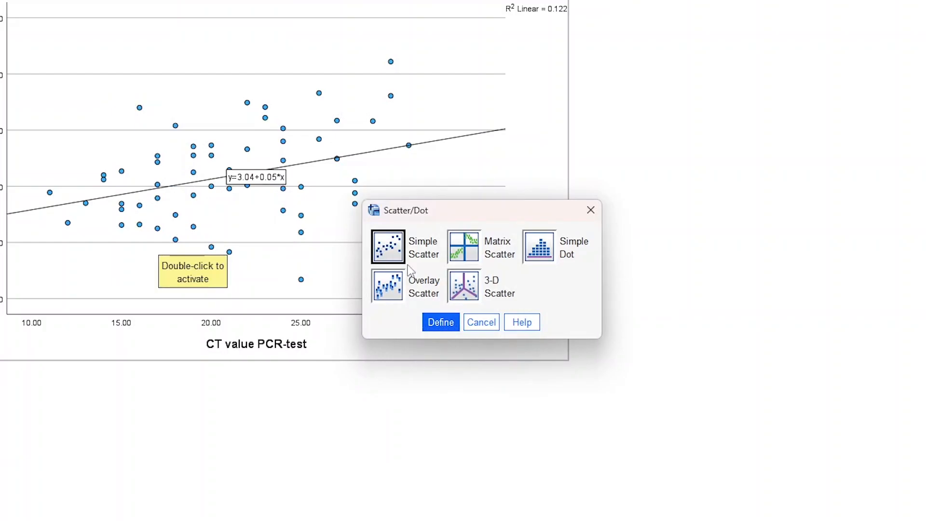
click(439, 322)
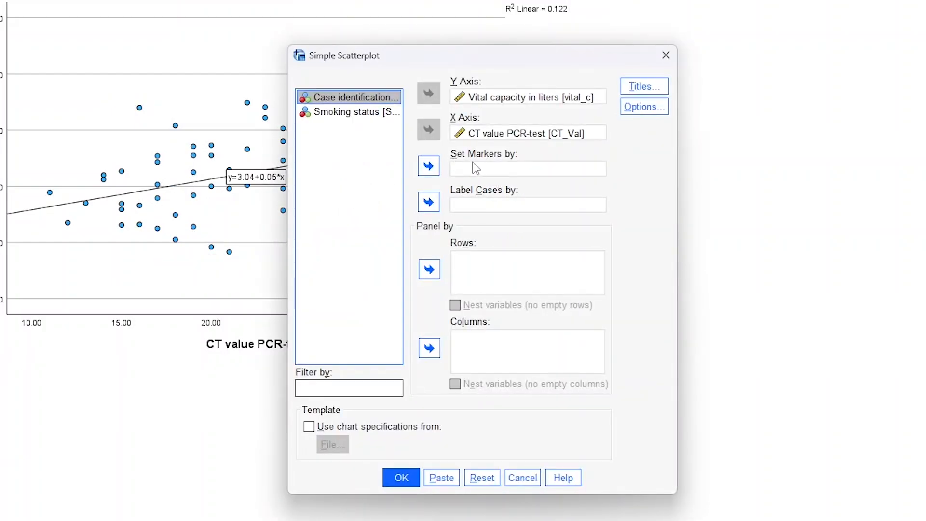
click(370, 113)
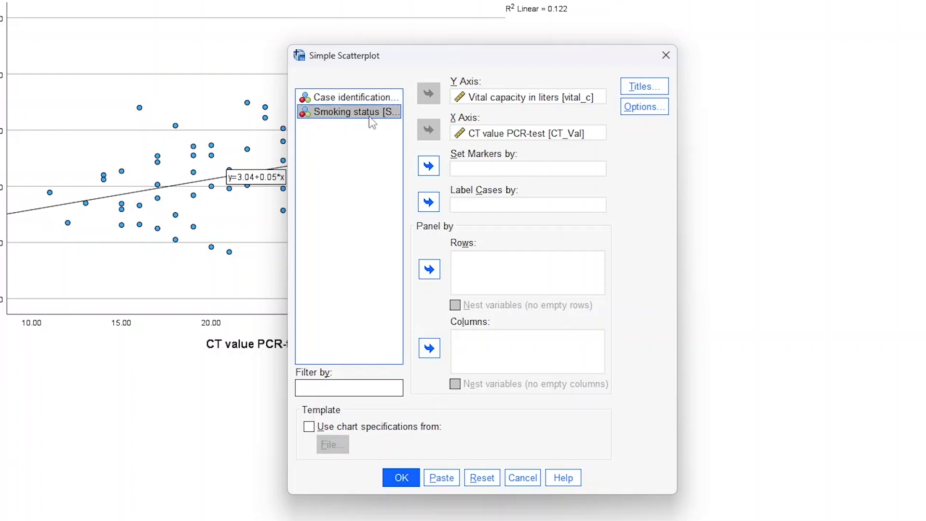
click(428, 165)
click(441, 477)
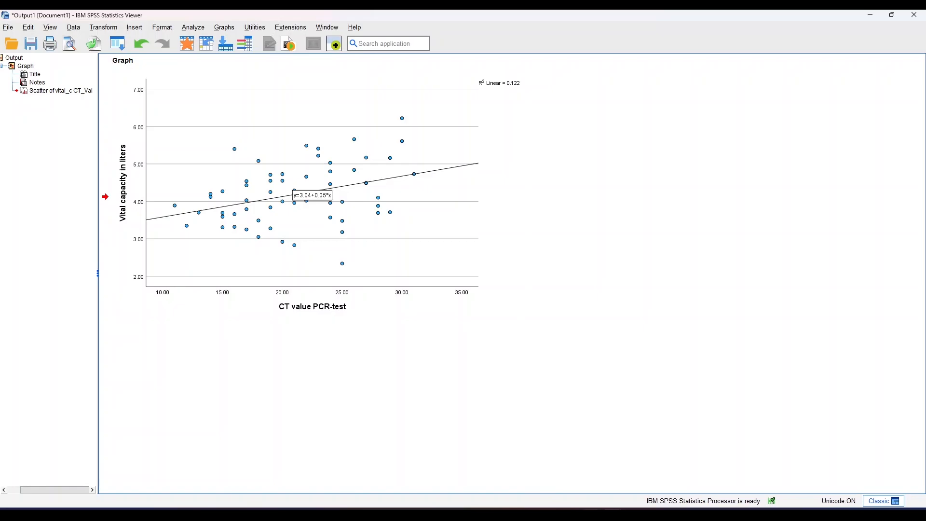
click(713, 465)
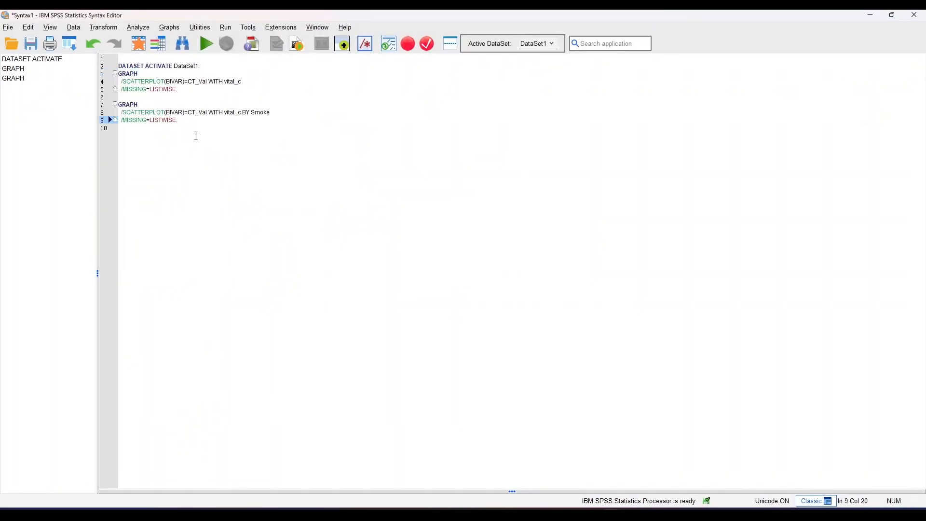
key(ctrl+r)
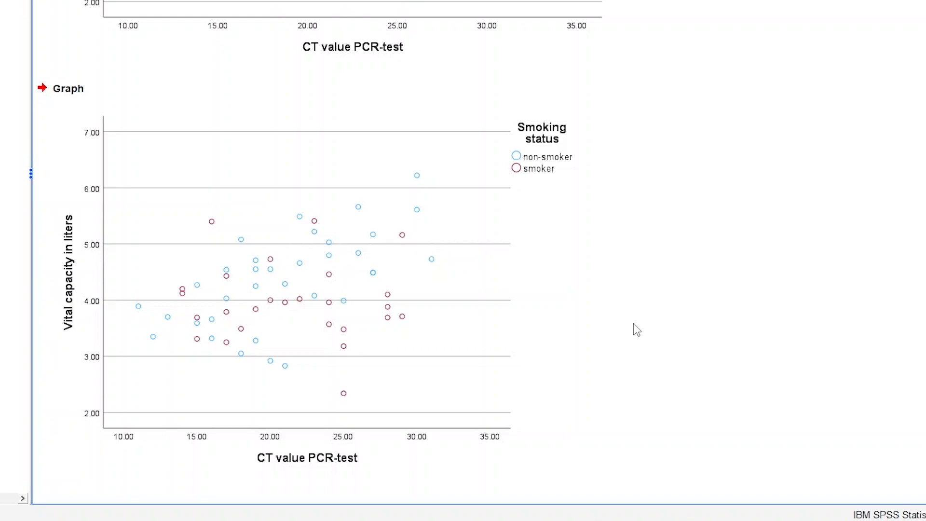
- Add subgroup fit lines for smokers and non-smokers to the second scatterplot and close the chart editor
double_click(413, 280)
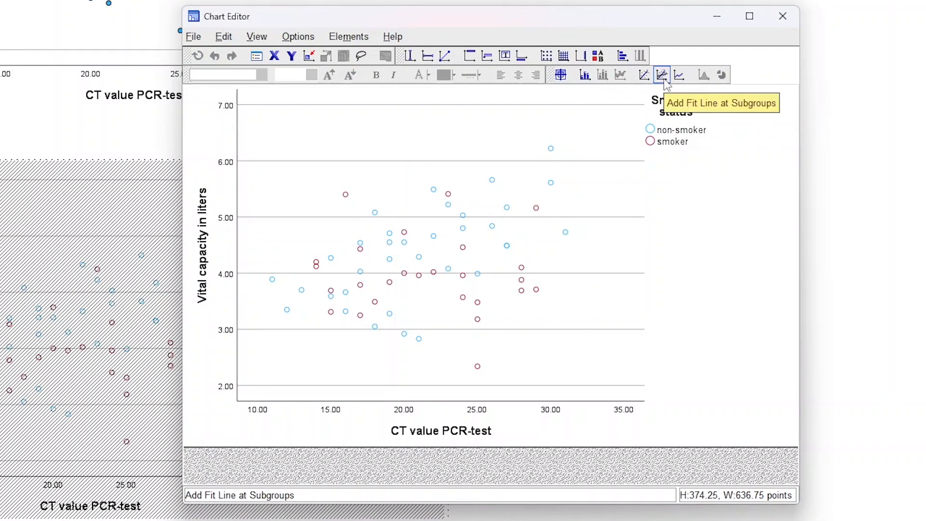
click(664, 80)
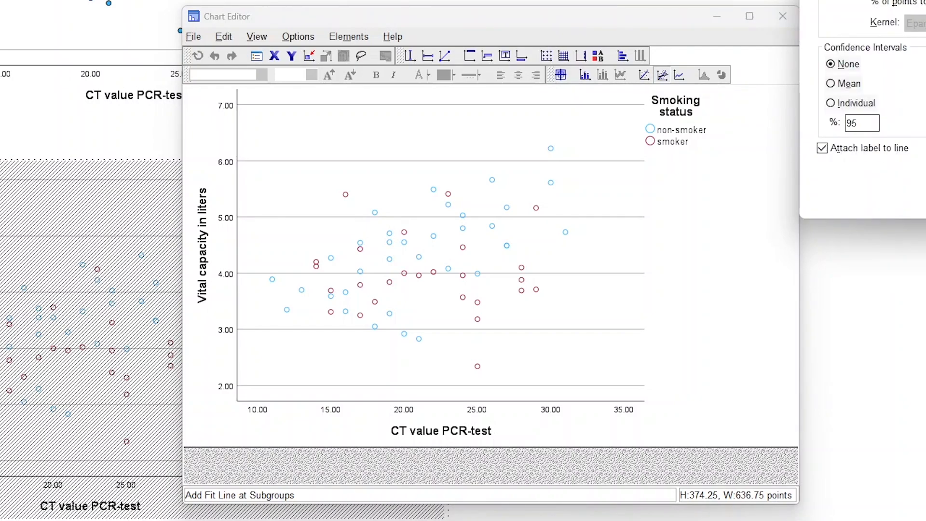
key(Escape)
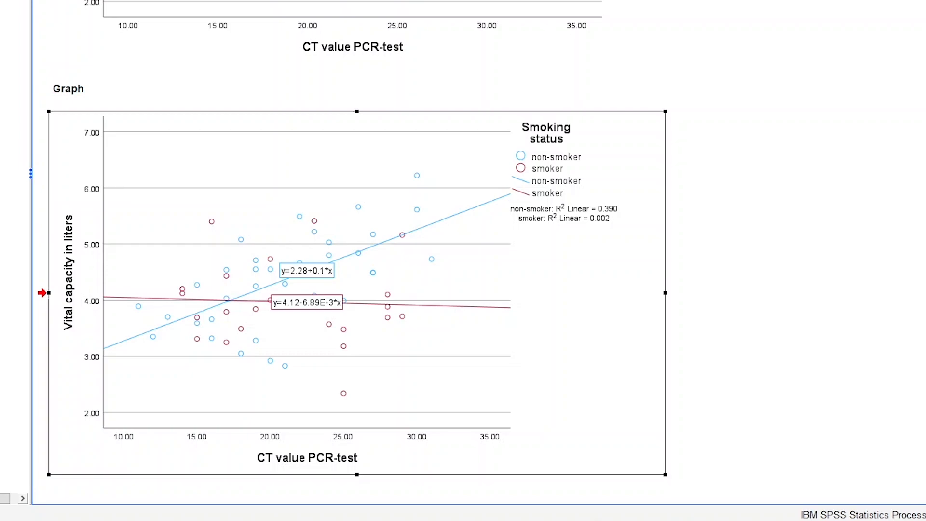
click(886, 154)
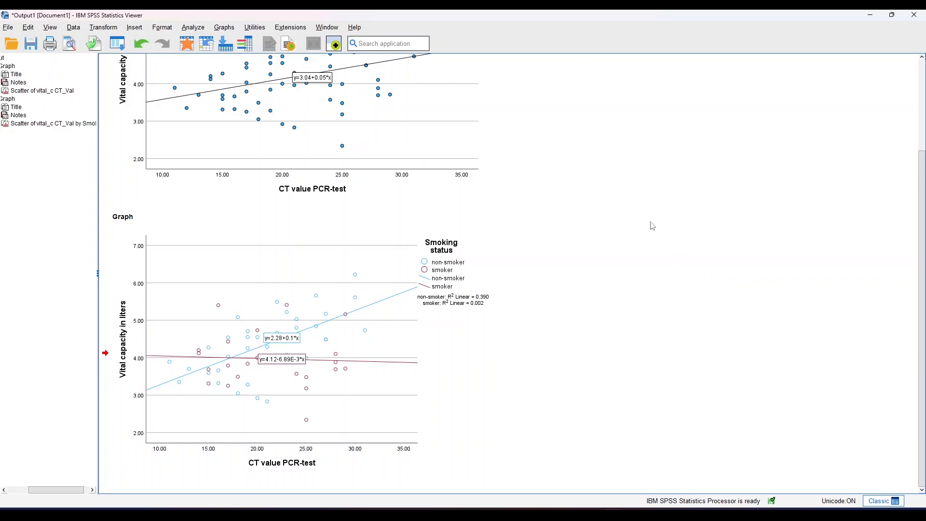
- Switch to the dataset and examine the caseid, vital_c, CT_Val and Smoke variables one by one
mouse_move(570, 513)
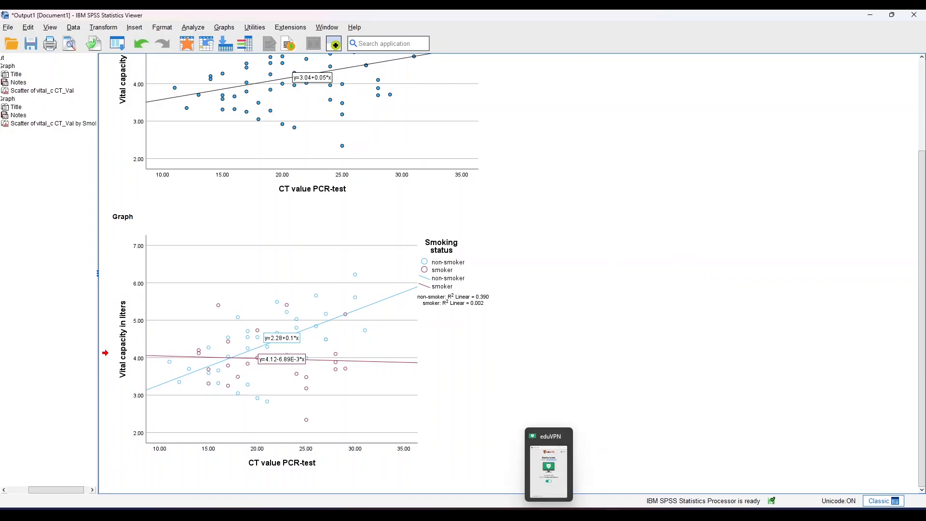
mouse_move(612, 513)
click(609, 474)
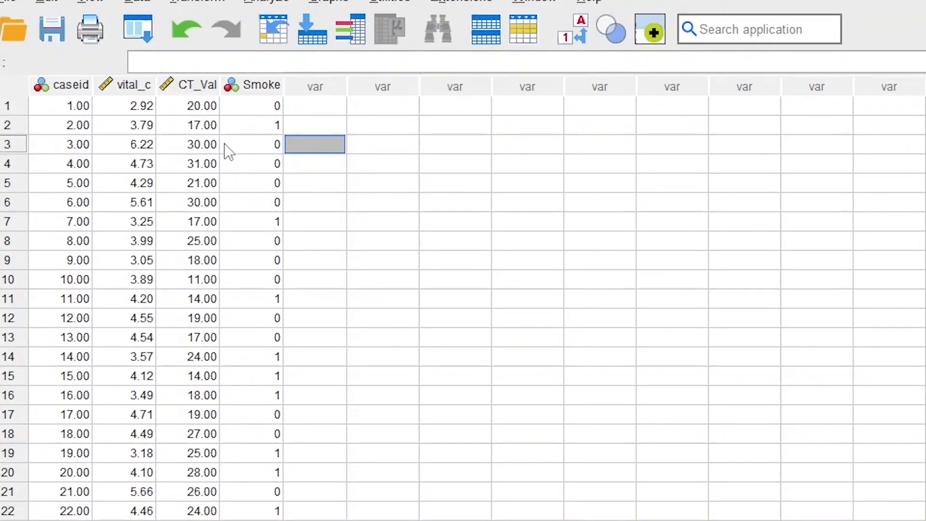
click(69, 85)
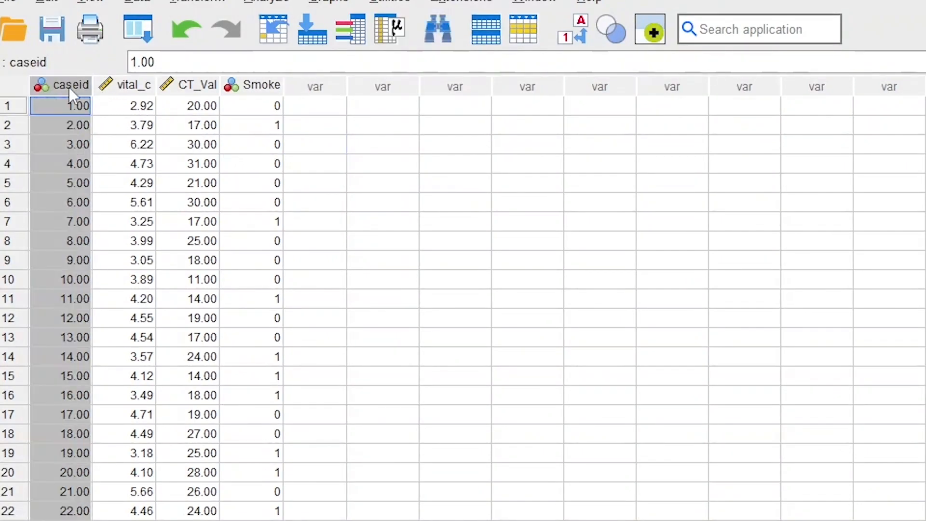
click(127, 86)
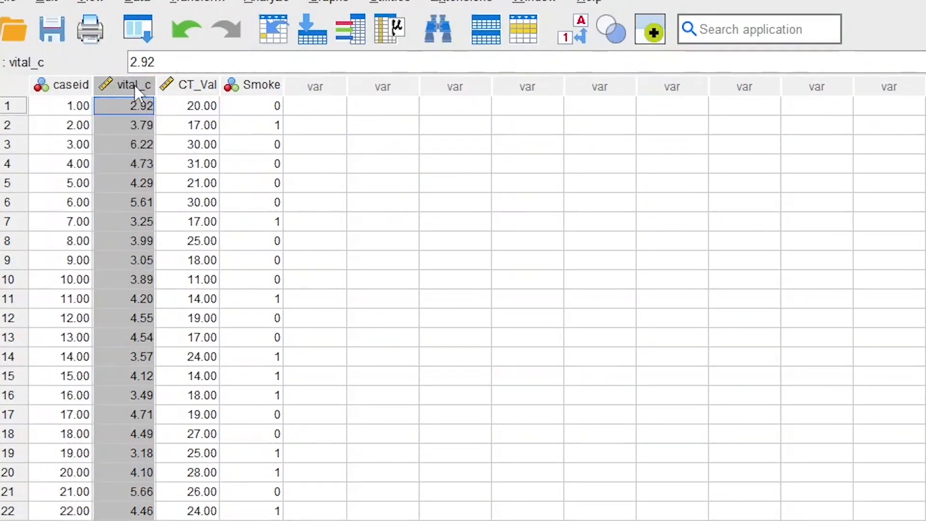
click(202, 87)
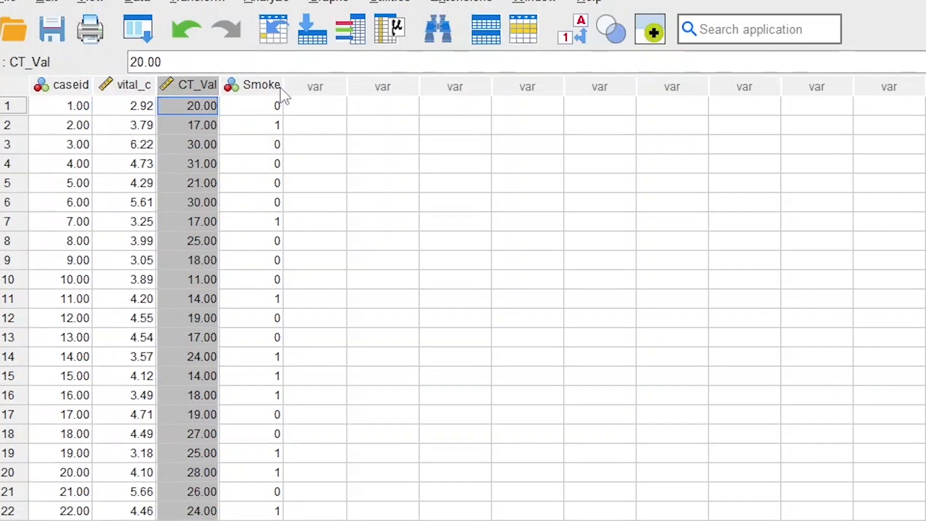
click(263, 86)
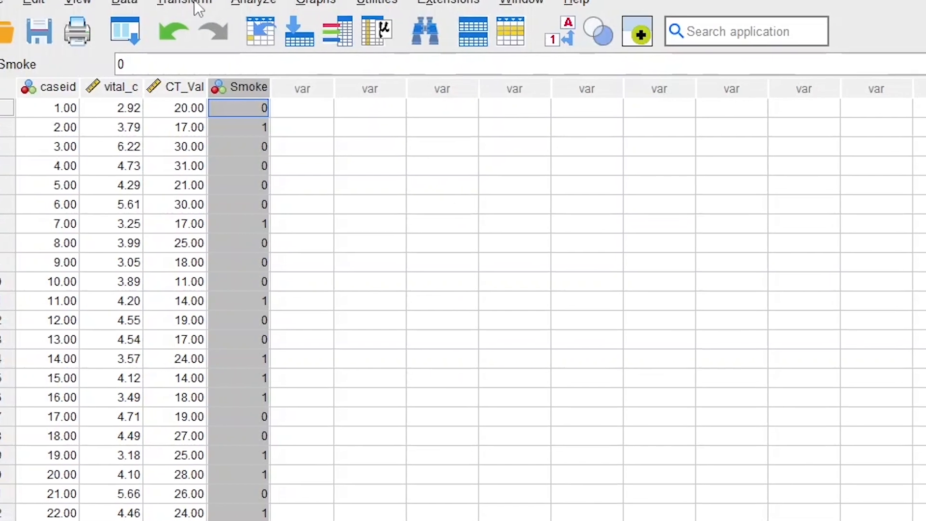
- Set up a computed variable named interaction as CT_Val * Smoke and paste the command as syntax
click(193, 2)
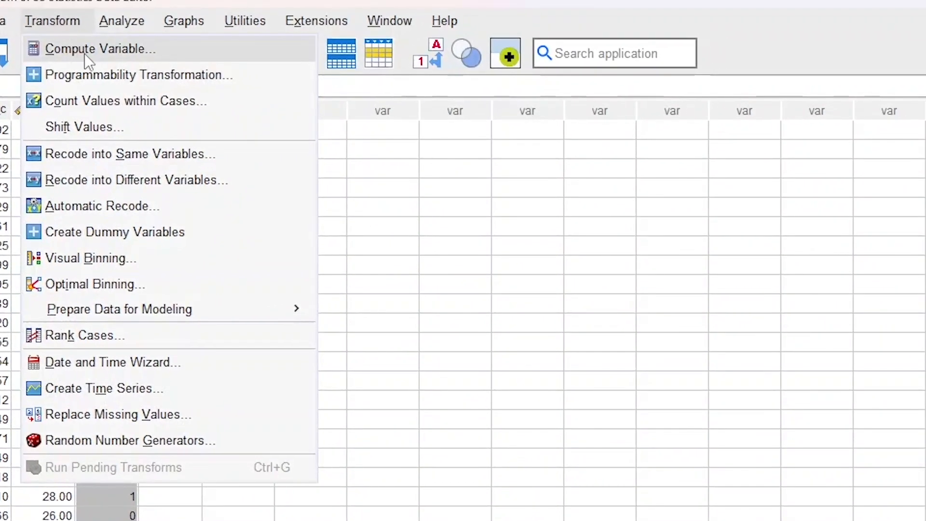
click(85, 54)
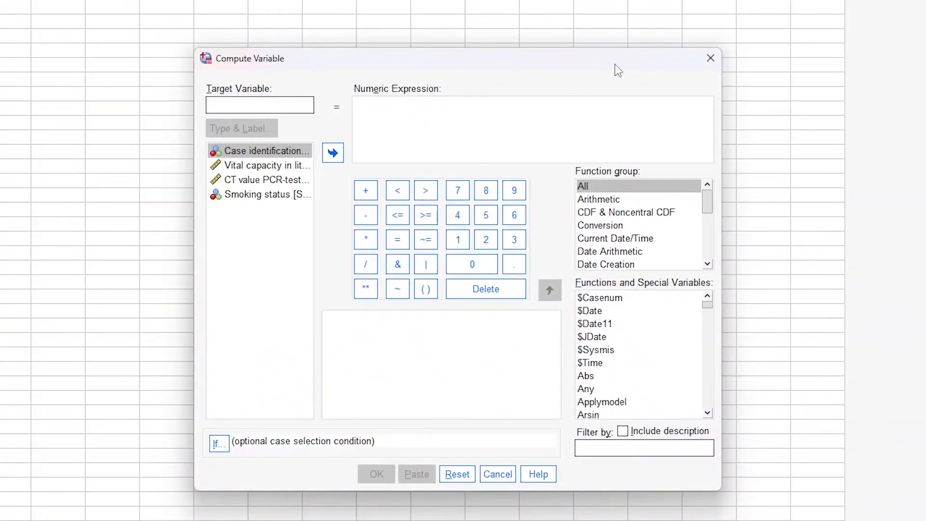
text(interaction)
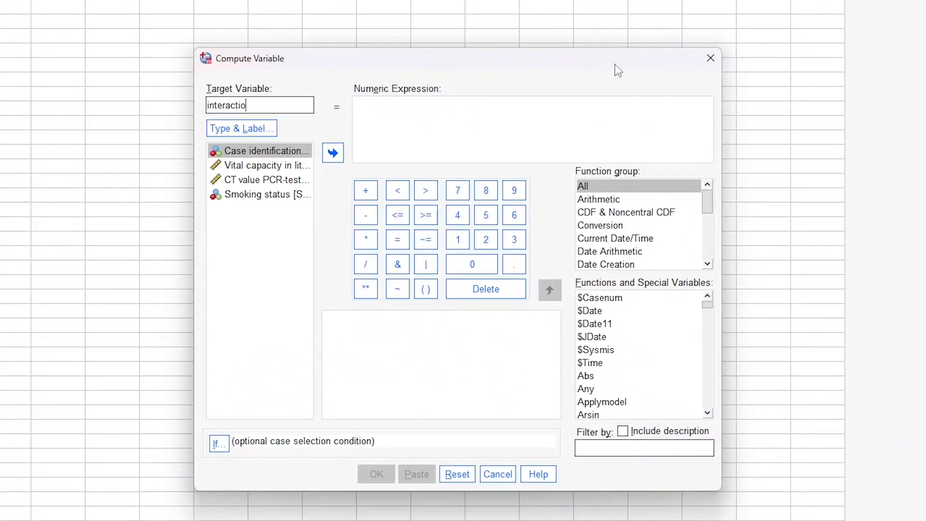
click(431, 126)
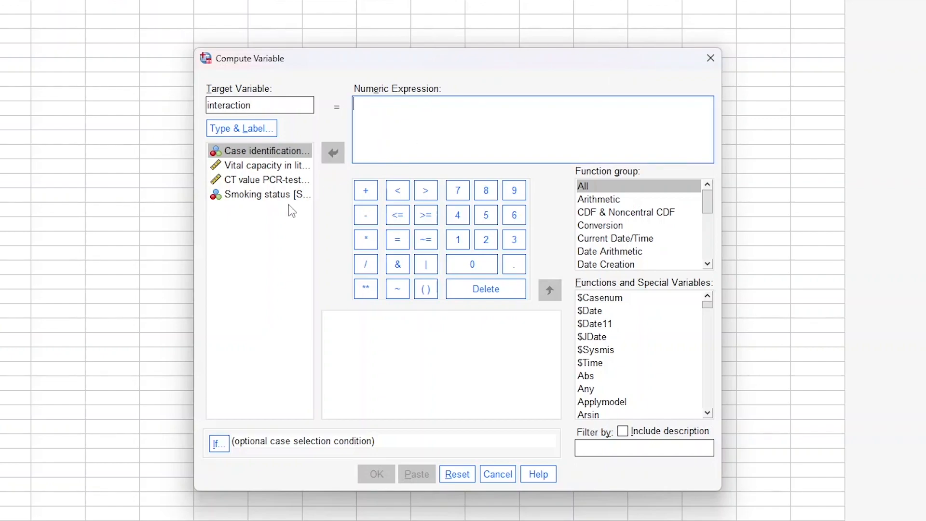
double_click(254, 179)
click(365, 239)
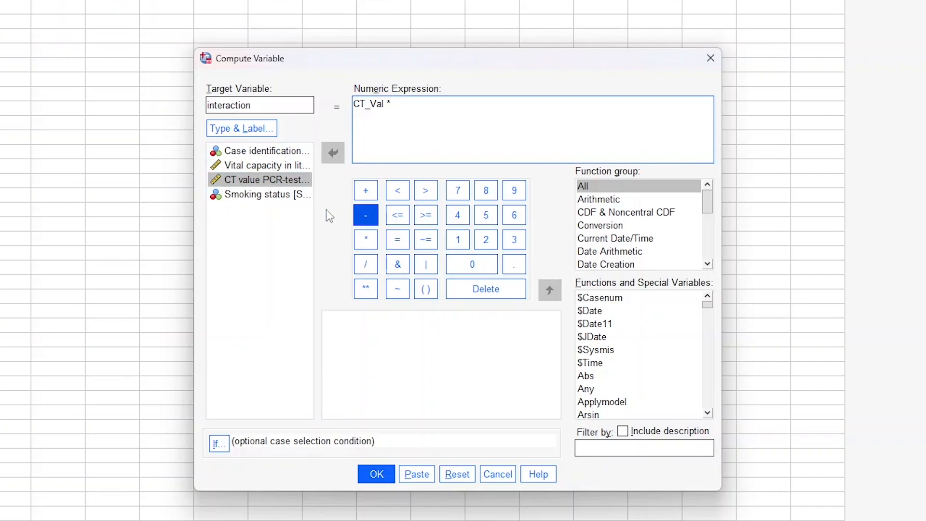
double_click(263, 194)
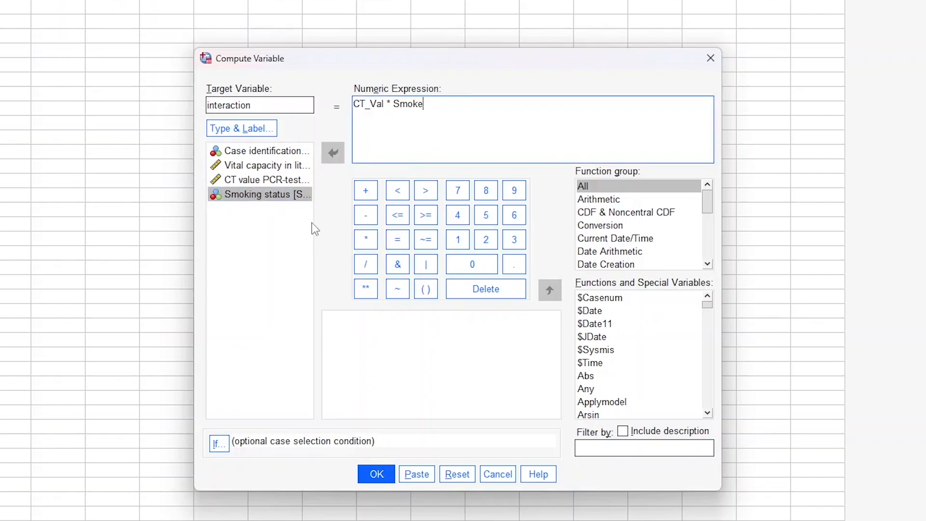
click(418, 472)
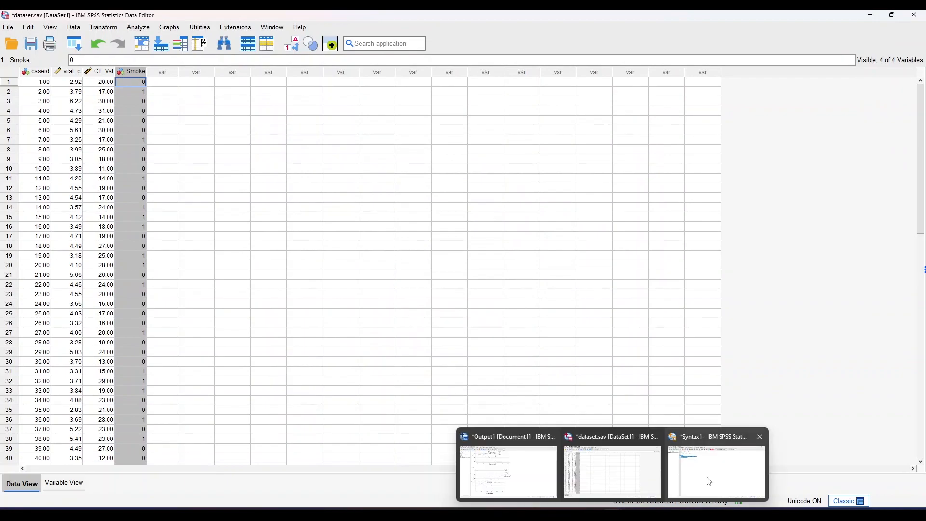
- Run the pasted COMPUTE and EXECUTE syntax, and inspect the interaction column in the dataset
click(709, 481)
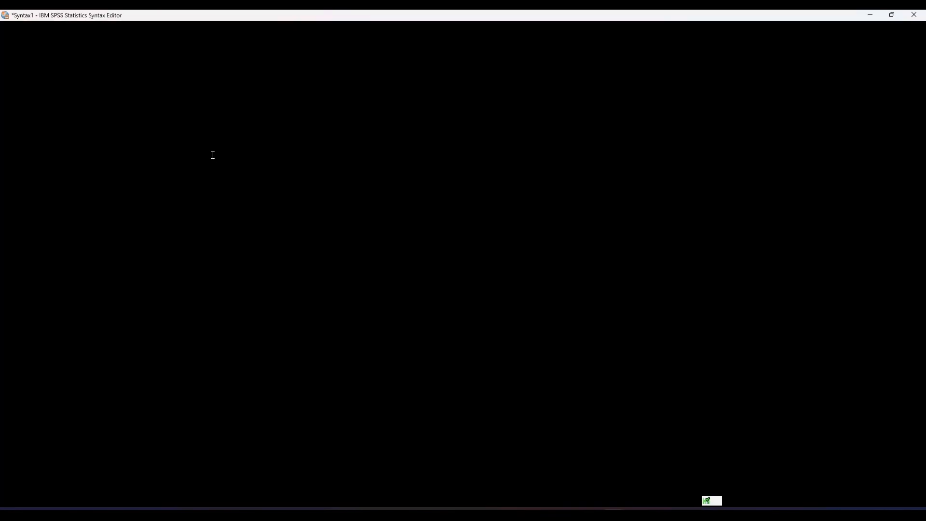
drag(182, 149, 121, 135)
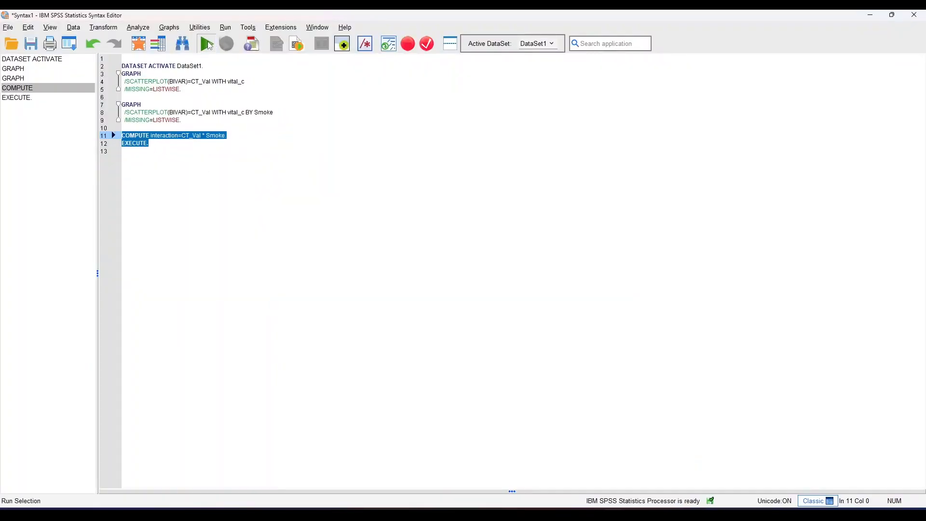
click(206, 44)
mouse_move(598, 482)
click(634, 484)
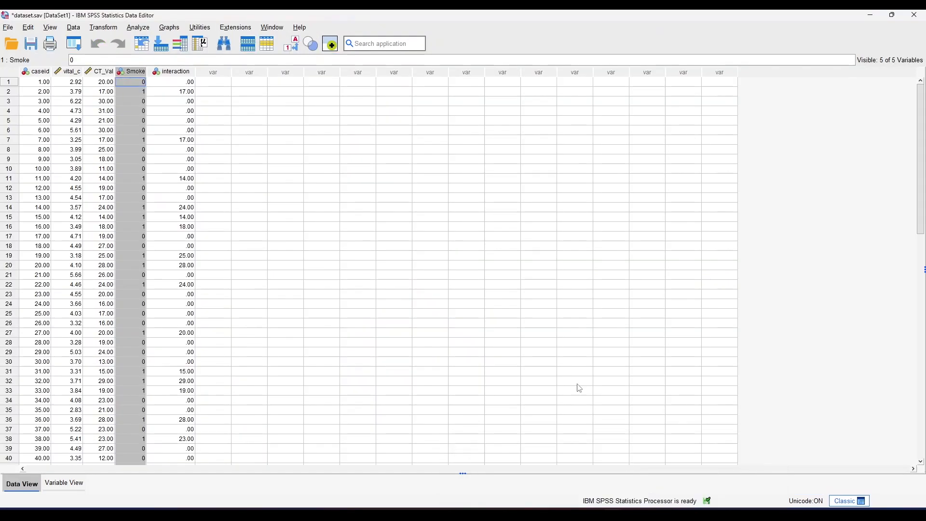
click(189, 74)
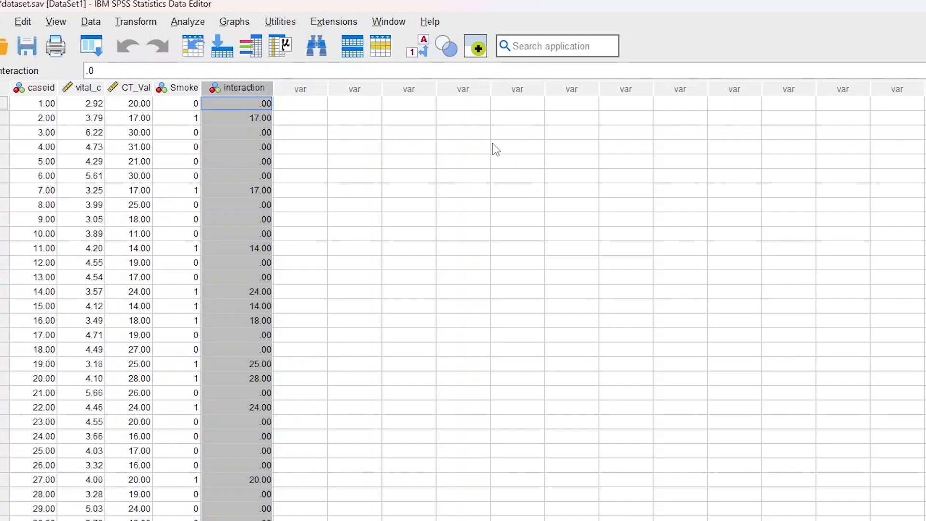
- Start a linear regression with Vital capacity in liters as the dependent variable
click(187, 23)
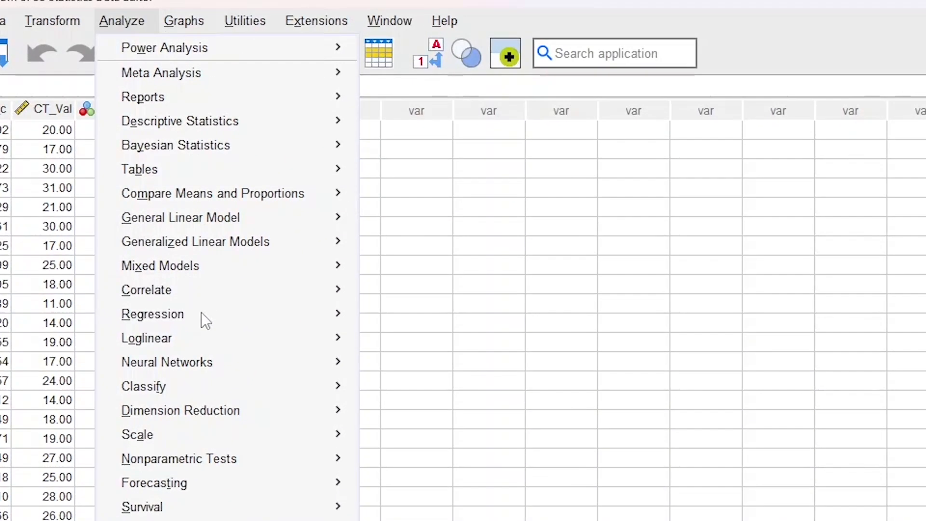
mouse_move(244, 243)
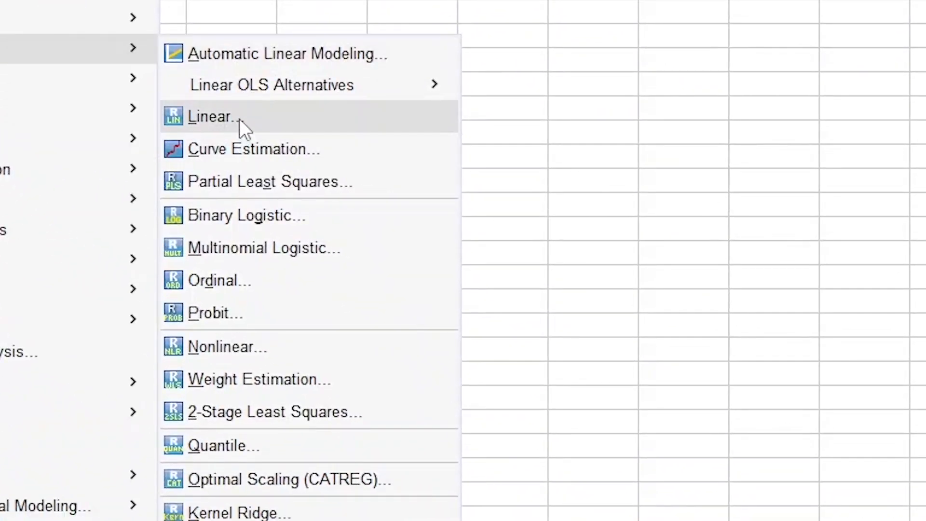
click(239, 119)
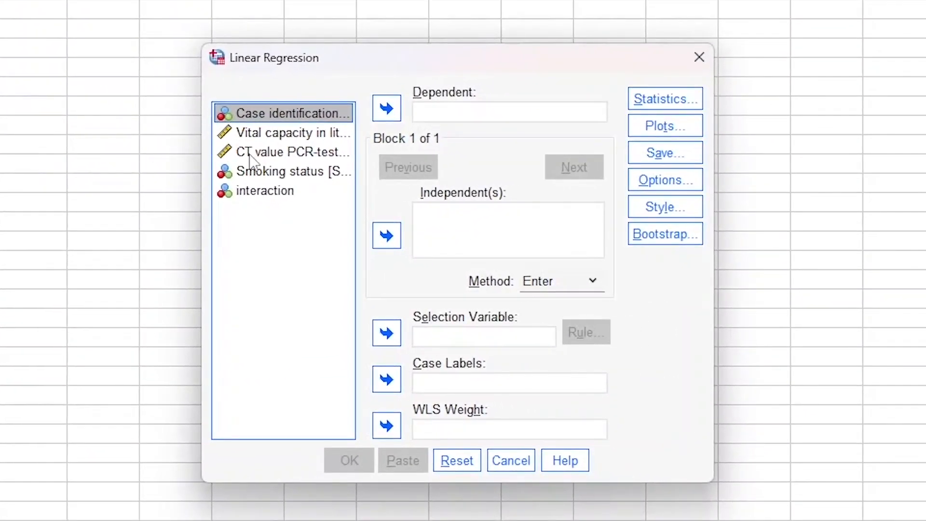
click(283, 132)
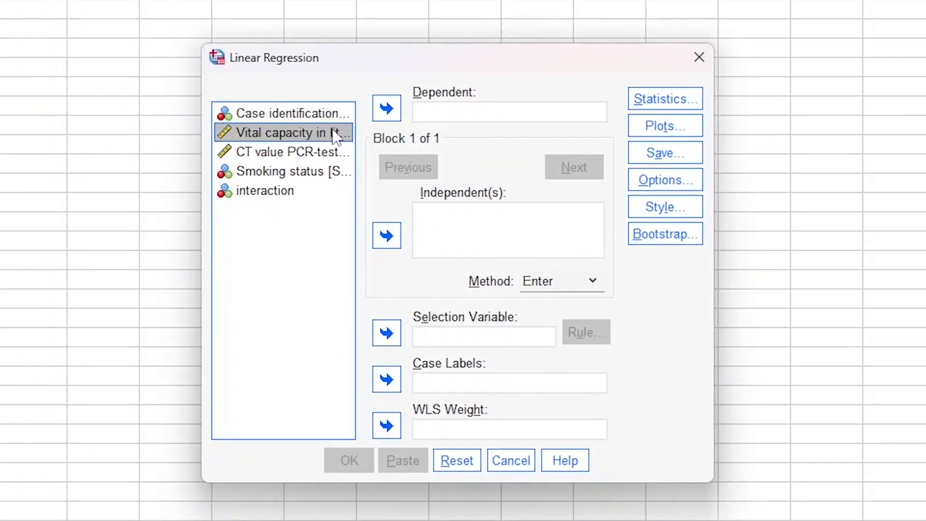
click(386, 109)
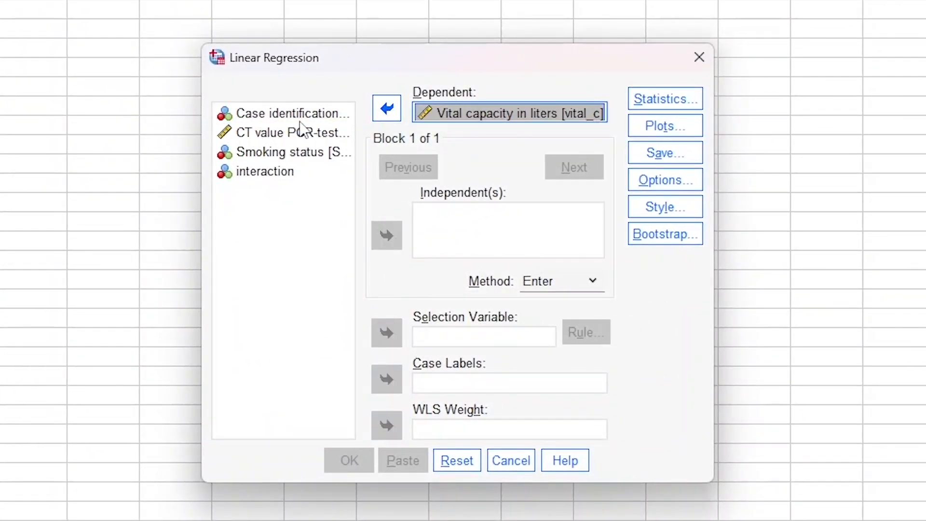
- Add CT value PCR-test, Smoking status and interaction as independent variables of the regression
click(277, 133)
click(385, 235)
click(332, 153)
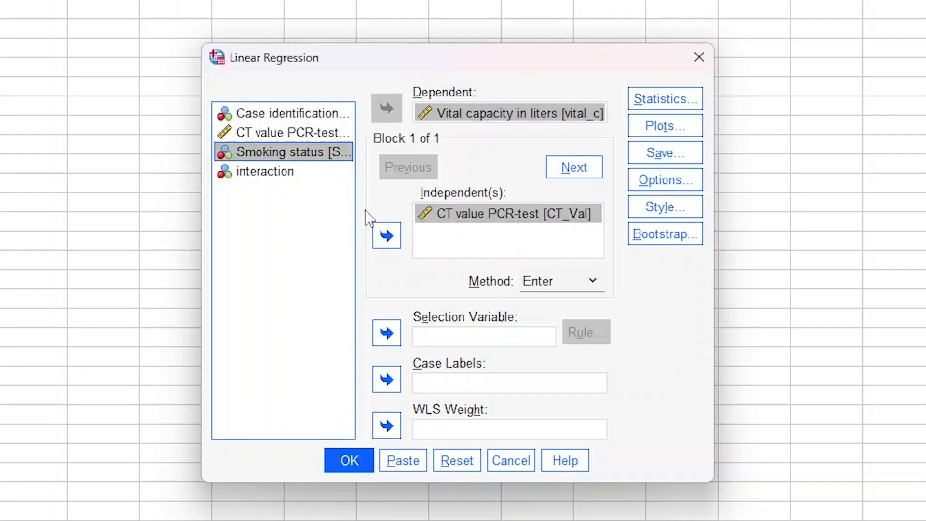
click(386, 236)
click(255, 173)
click(386, 236)
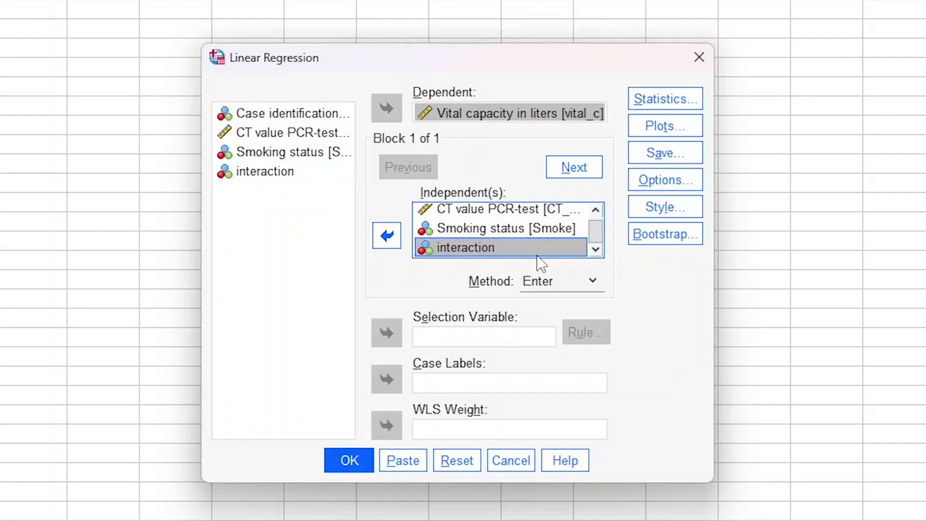
- Request 95% confidence intervals for the regression coefficients and paste the regression as syntax
click(651, 105)
click(337, 167)
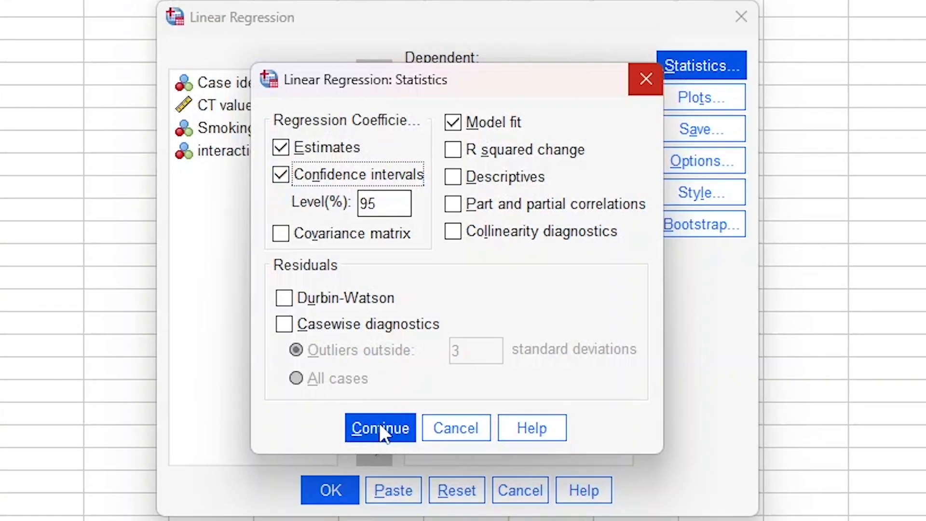
click(376, 436)
click(420, 462)
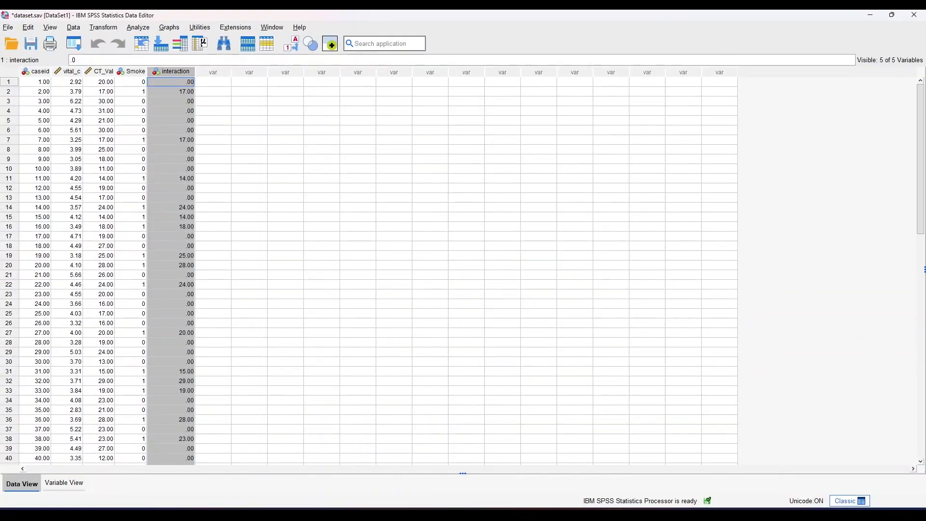
- Run the pasted regression syntax containing the interaction term from the syntax editor
click(713, 463)
drag(246, 205, 119, 158)
click(206, 43)
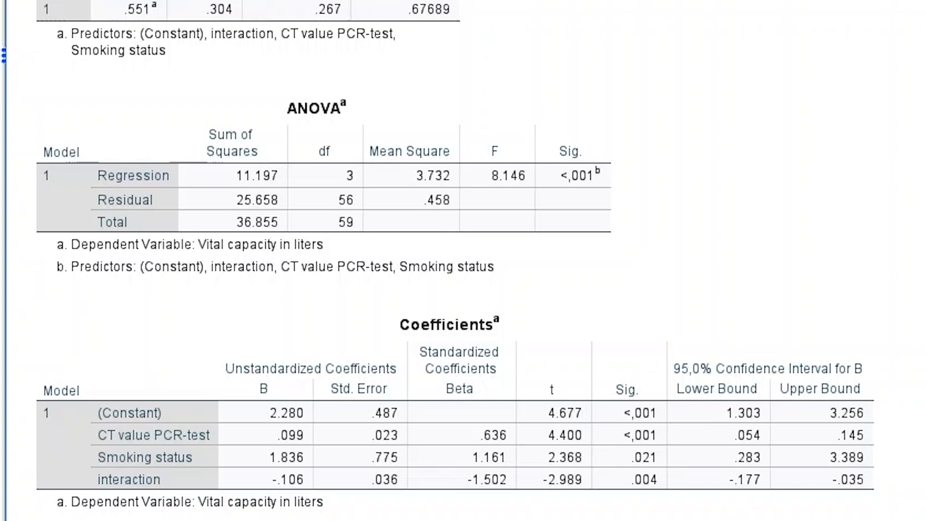
- Set up a split file that compares groups based on Smoking status and paste it as syntax
click(403, 330)
click(135, 21)
mouse_move(88, 19)
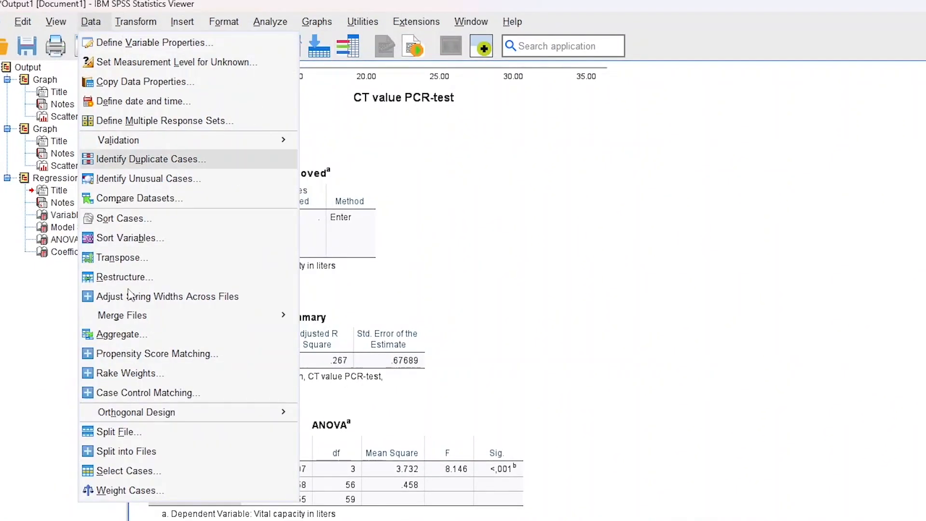
click(141, 431)
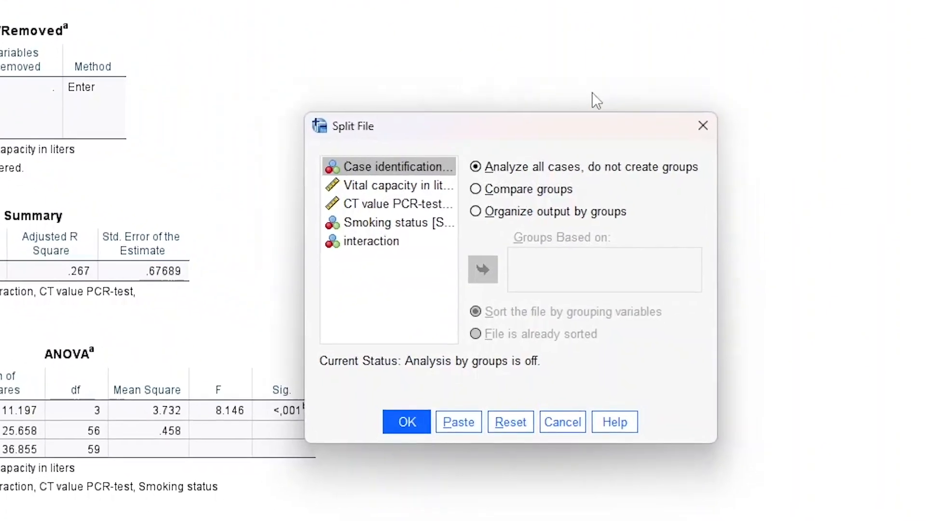
click(518, 189)
click(369, 205)
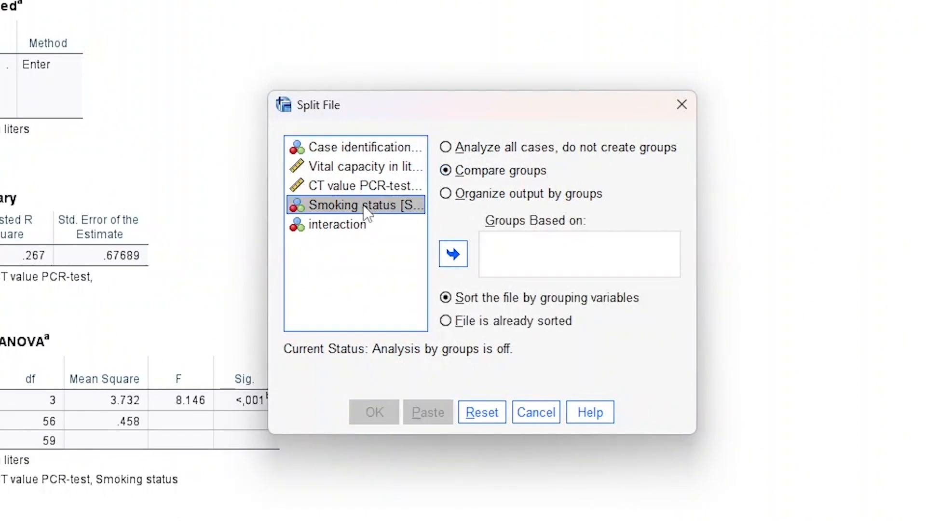
click(463, 261)
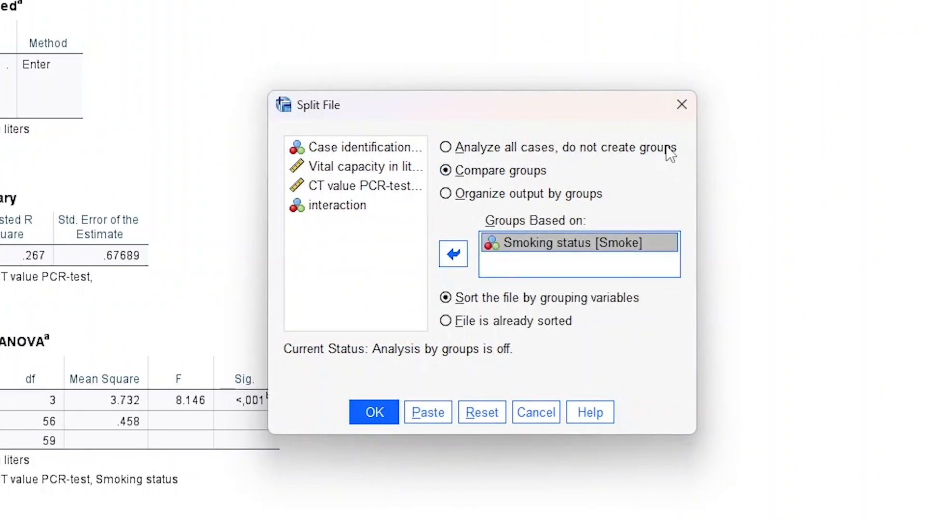
click(428, 412)
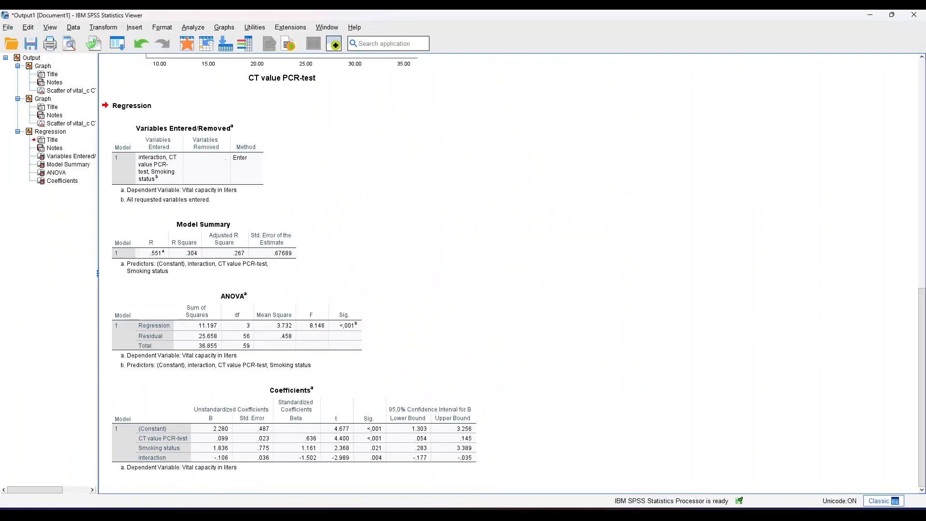
- Run the pasted sort and split file syntax from the syntax editor
click(717, 470)
drag(210, 227, 123, 222)
click(207, 44)
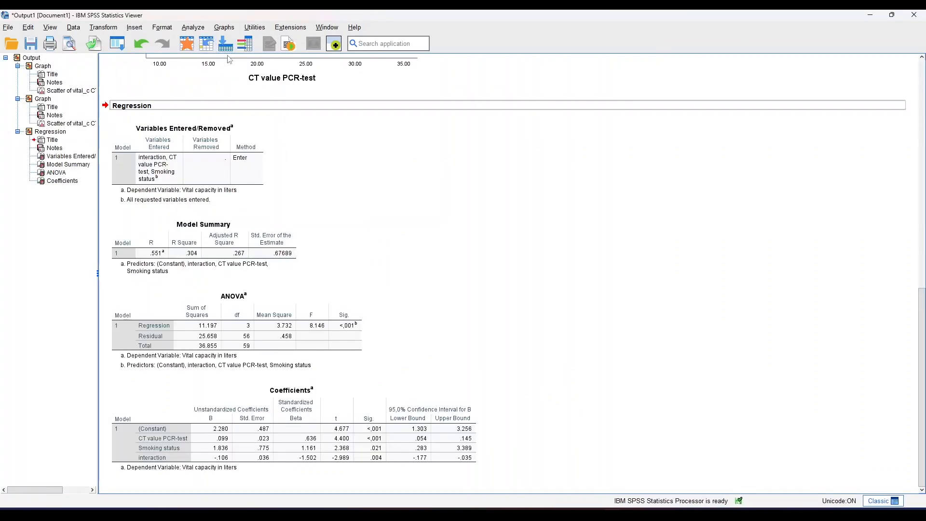
- Remove Smoking status and interaction from the linear regression, keeping CT value PCR-test as sole predictor, and paste the syntax
click(201, 29)
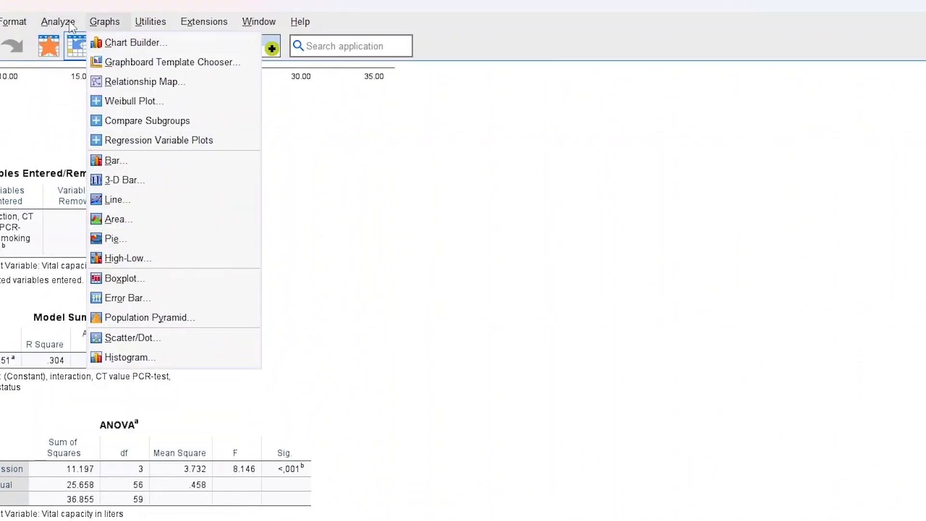
mouse_move(88, 238)
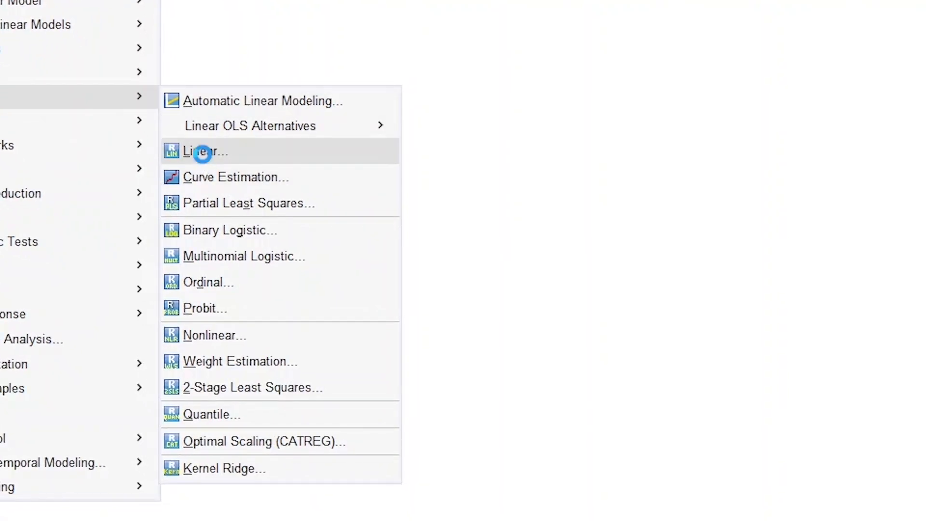
click(202, 152)
click(475, 234)
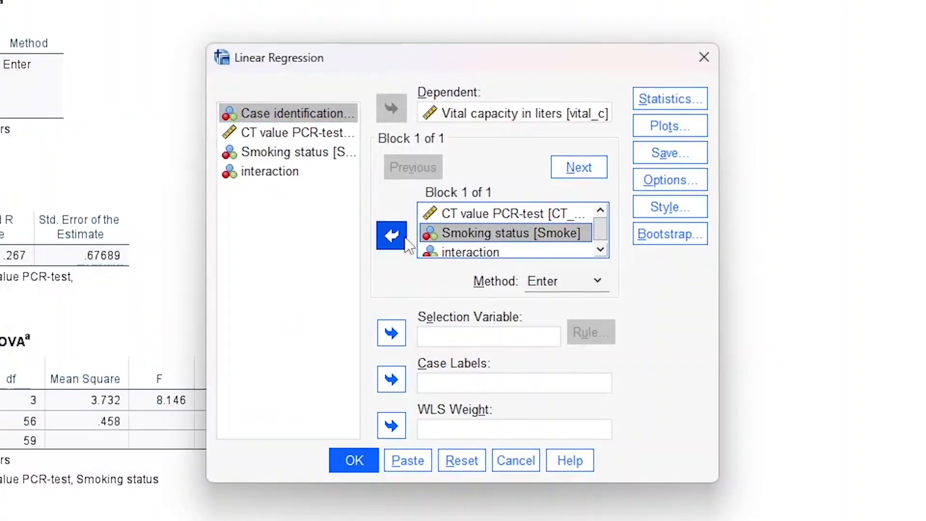
click(398, 236)
click(448, 233)
click(391, 235)
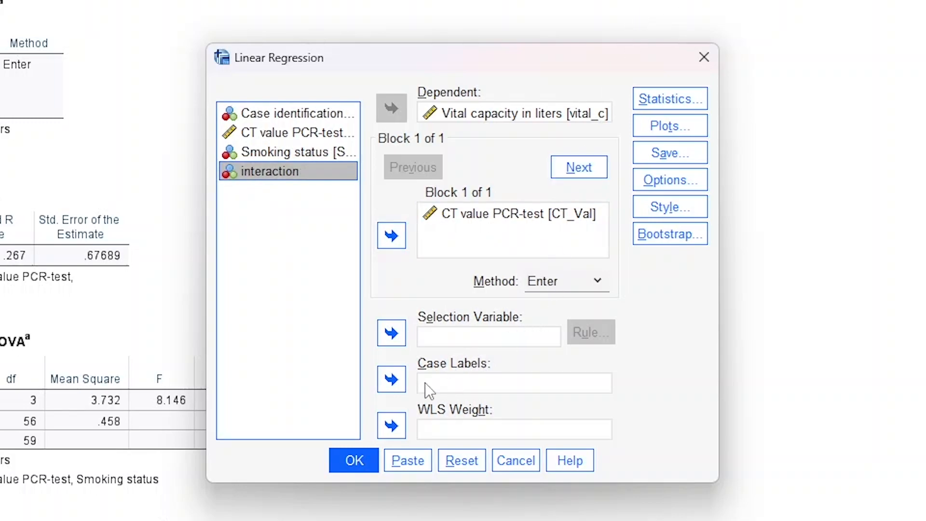
click(409, 463)
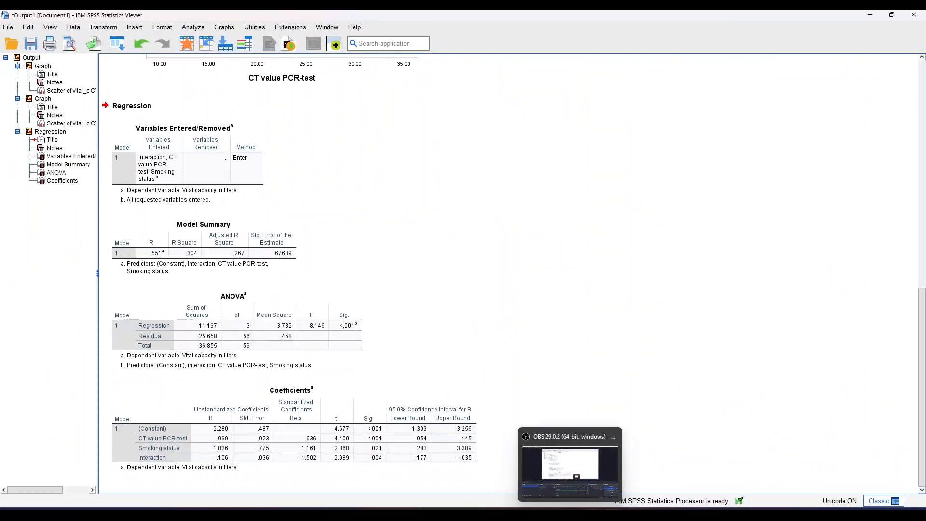
- Run the pasted regression syntax of vital capacity on CT value for the smoking status groups
mouse_move(614, 514)
click(714, 465)
drag(200, 290, 121, 243)
click(207, 43)
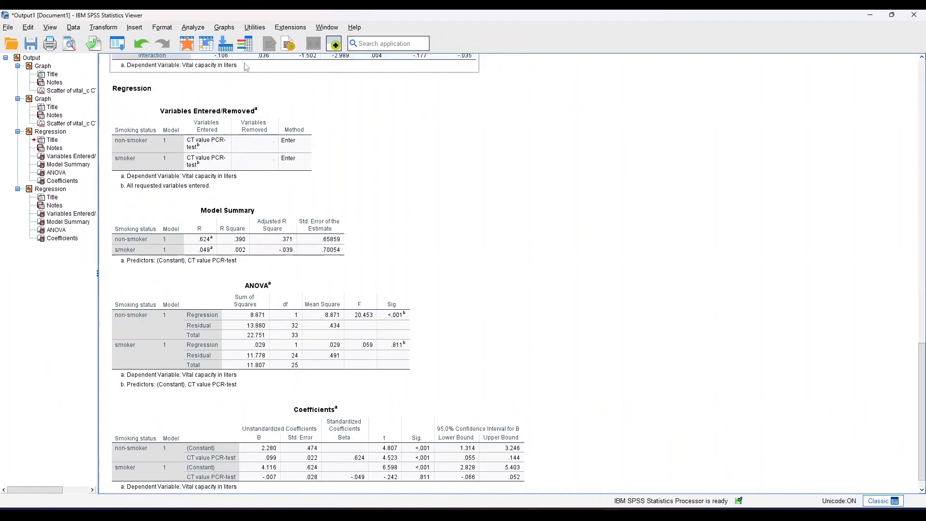